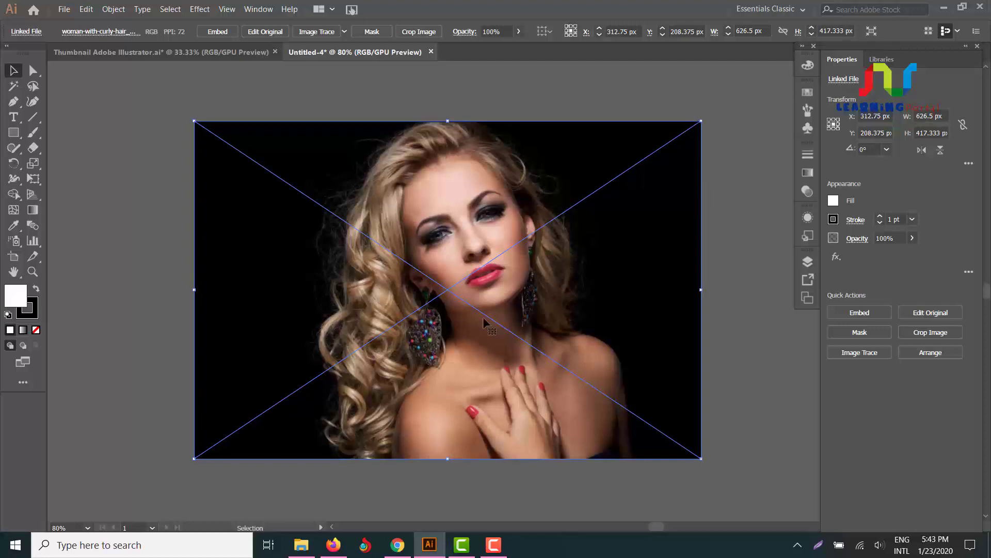
Step: Lock the selected portrait photo with Object > Lock > Selection
{"action": "left_click", "coordinate": [113, 9]}
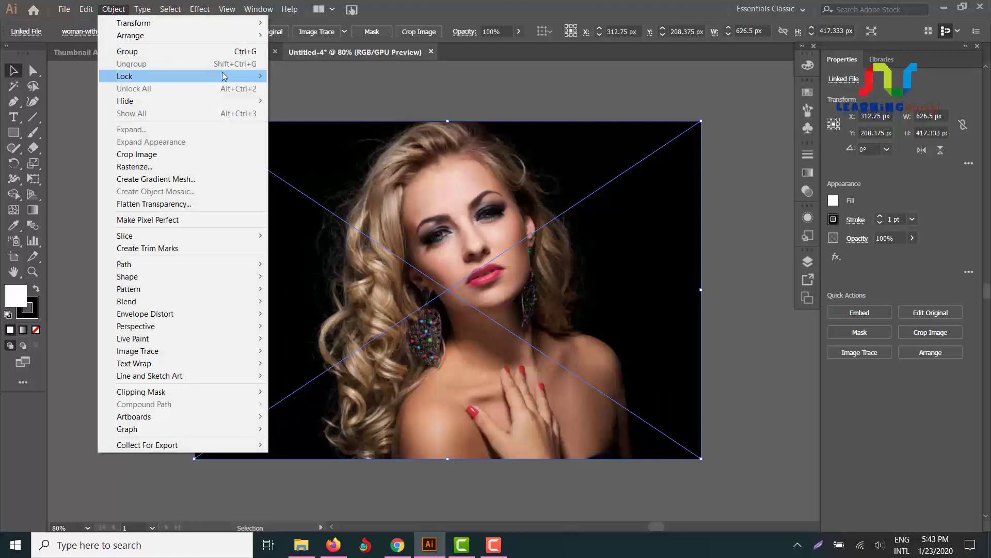
{"action": "mouse_move", "coordinate": [183, 76]}
{"action": "left_click", "coordinate": [310, 75]}
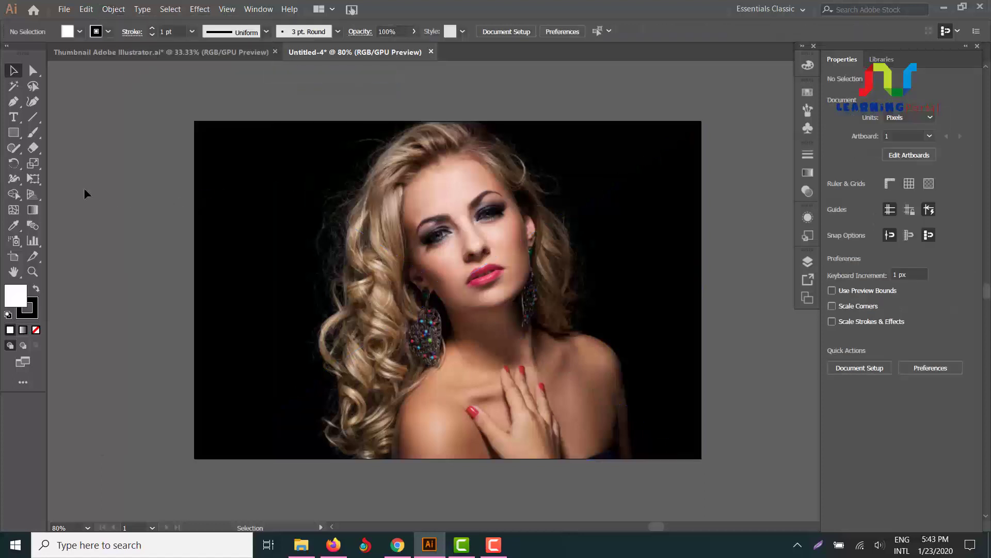
Step: Draw a large rectangle across the photo and shift it slightly left and down
{"action": "left_click", "coordinate": [14, 133]}
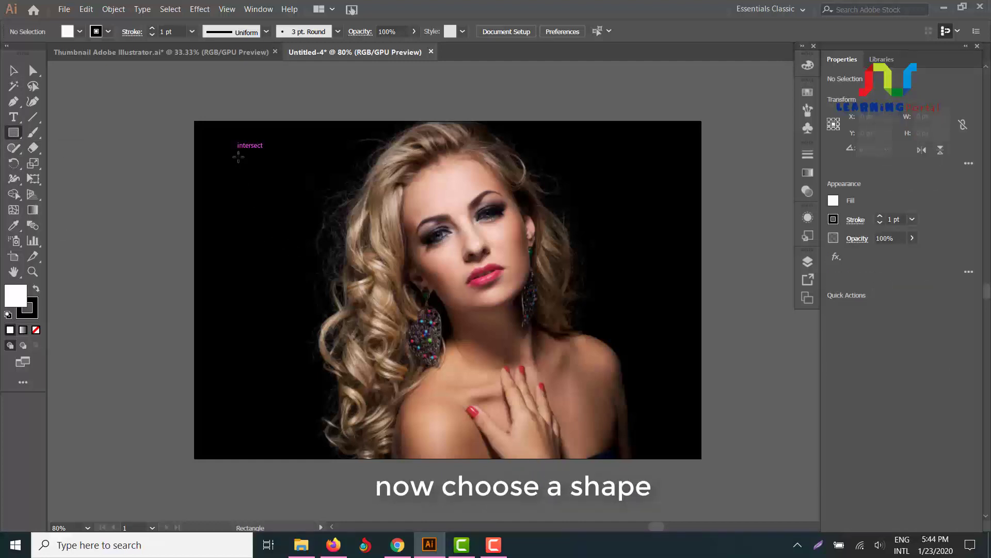
{"action": "mouse_move", "coordinate": [237, 152]}
{"action": "left_mouse_down"}
{"action": "mouse_move", "coordinate": [637, 359]}
{"action": "mouse_move", "coordinate": [690, 416]}
{"action": "left_mouse_up"}
{"action": "key", "text": "v"}
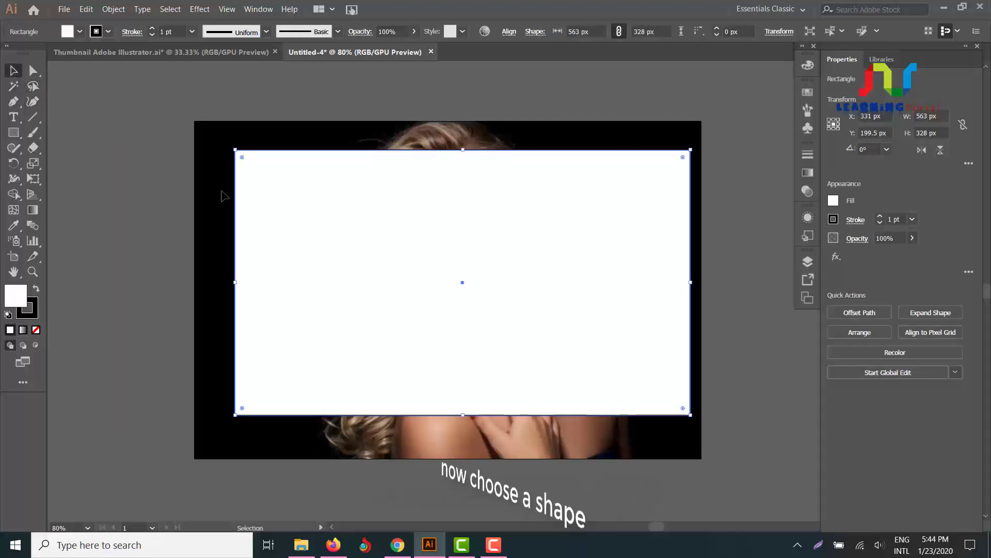
{"action": "mouse_move", "coordinate": [476, 246]}
{"action": "left_mouse_down"}
{"action": "mouse_move", "coordinate": [457, 270]}
{"action": "mouse_move", "coordinate": [499, 272]}
{"action": "left_mouse_up"}
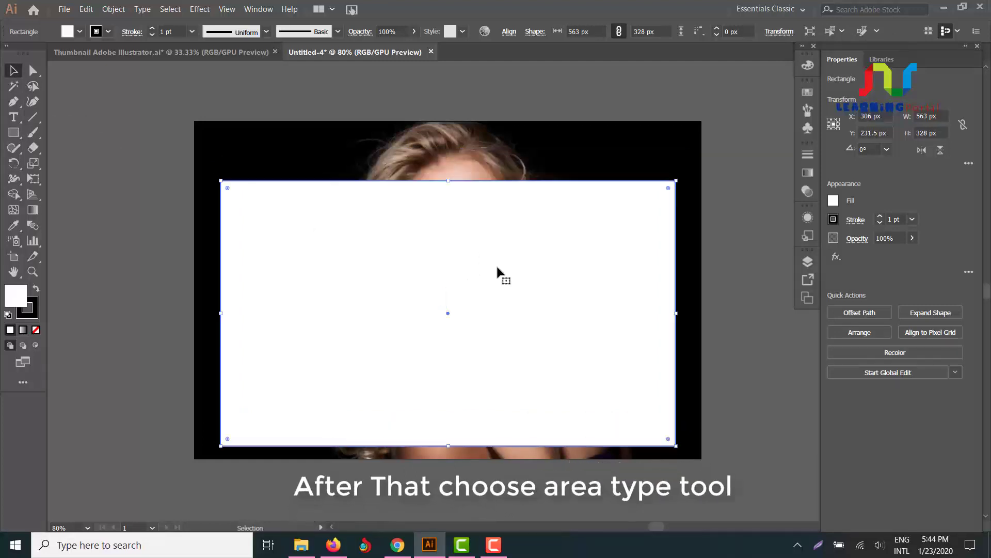
{"action": "left_click_drag", "start_coordinate": [13, 117], "coordinate": [13, 117]}
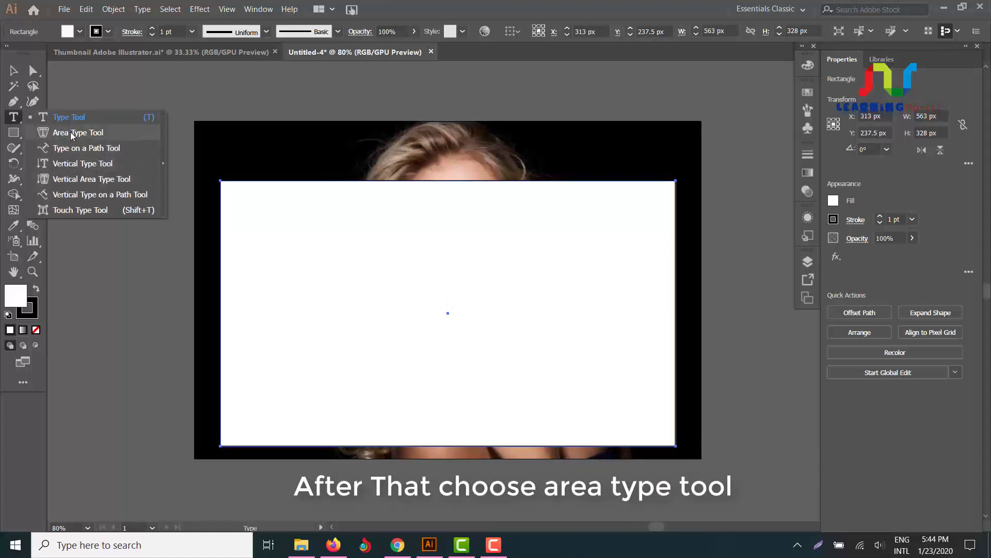
Step: Fill the rectangle with placeholder text using the Area Type Tool, then select the frame
{"action": "left_click", "coordinate": [71, 132]}
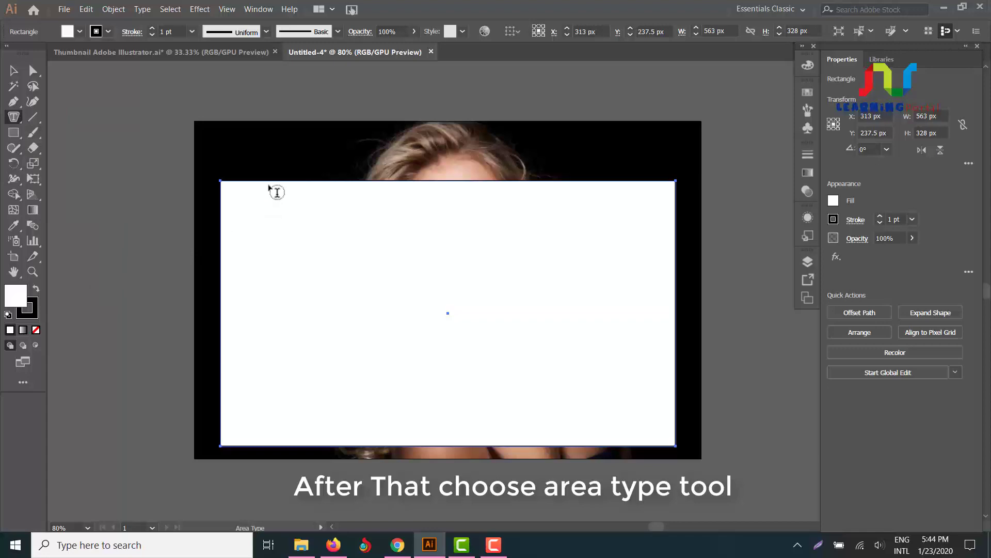
{"action": "left_click", "coordinate": [274, 188]}
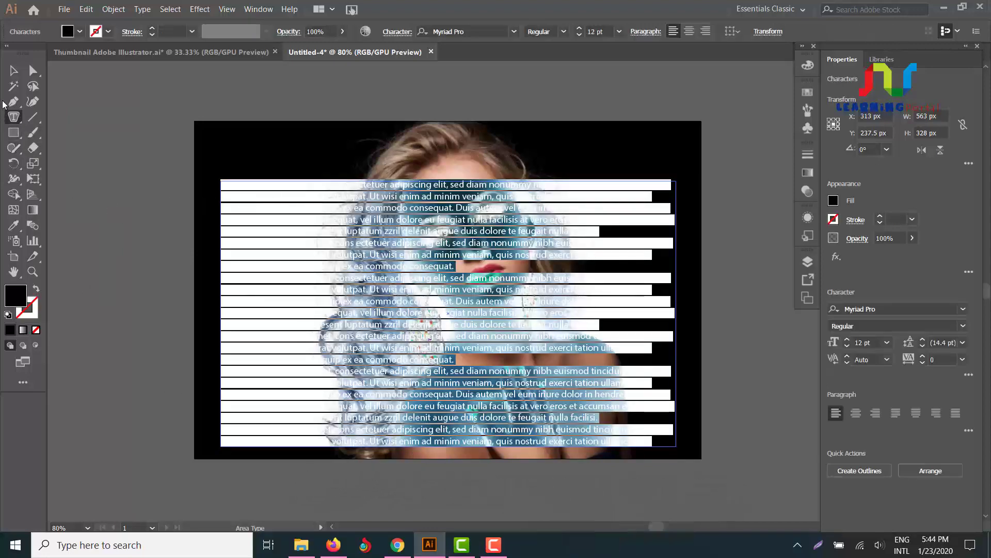
{"action": "left_click", "coordinate": [14, 70]}
{"action": "left_click", "coordinate": [97, 205]}
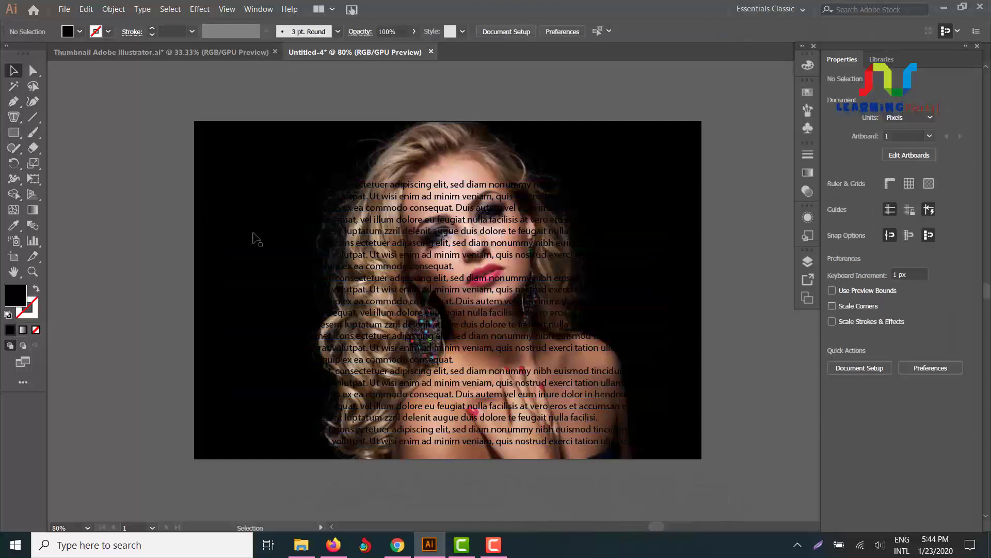
{"action": "left_click", "coordinate": [248, 248]}
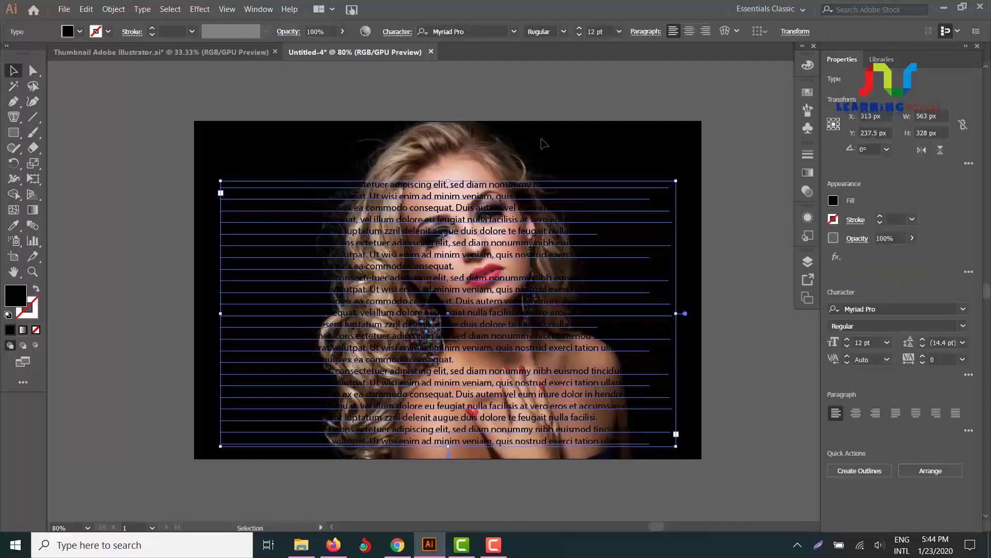
Step: Set the paragraph text colour to white in the Color panel
{"action": "left_click", "coordinate": [808, 66]}
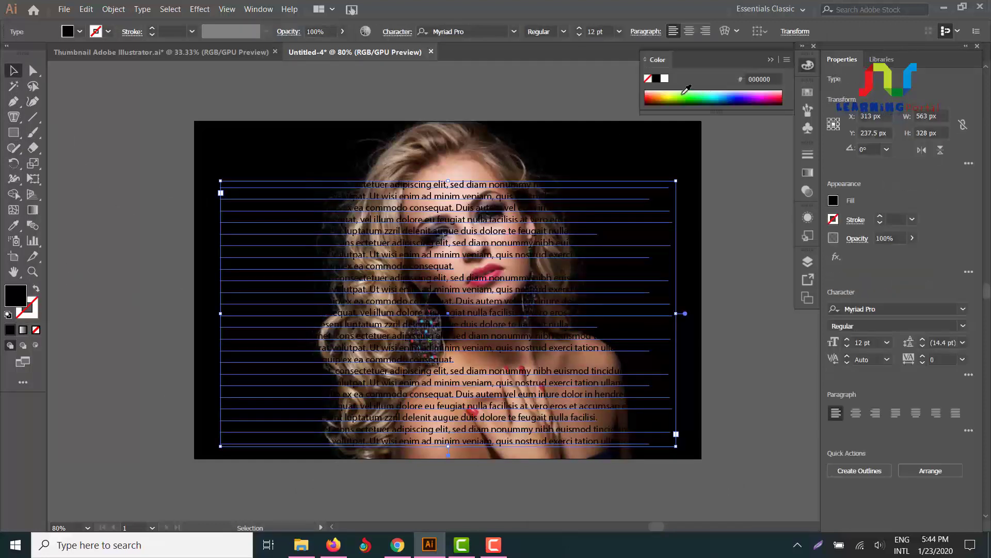
{"action": "left_click", "coordinate": [664, 78]}
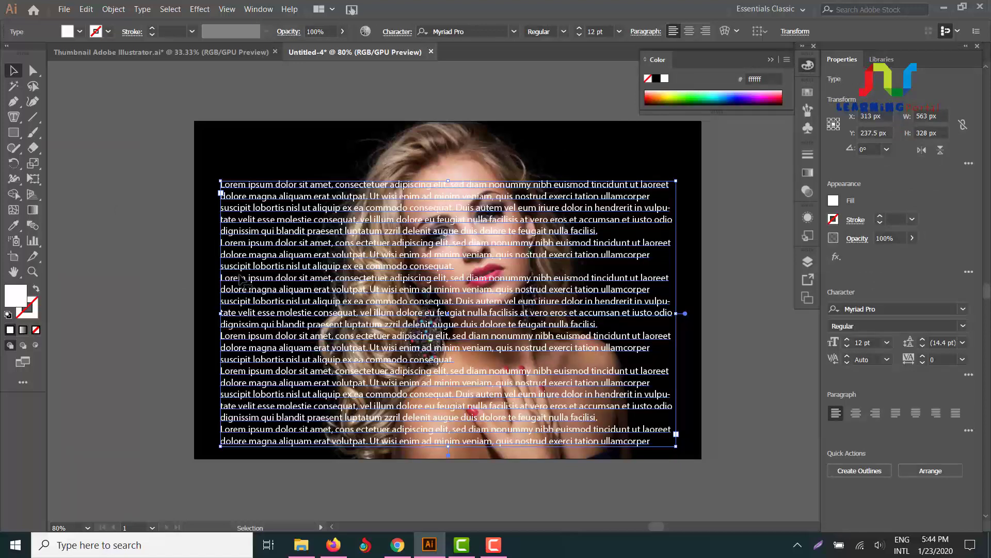
{"action": "left_click", "coordinate": [771, 60]}
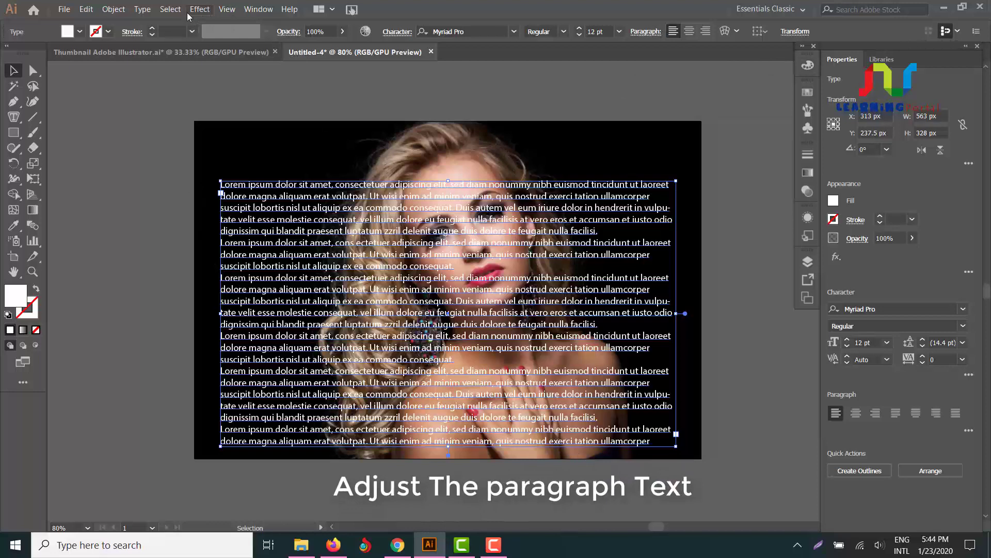
Step: Turn off Hyphenate in the Paragraph panel and drag the text frame left, off the artboard
{"action": "left_click", "coordinate": [258, 9]}
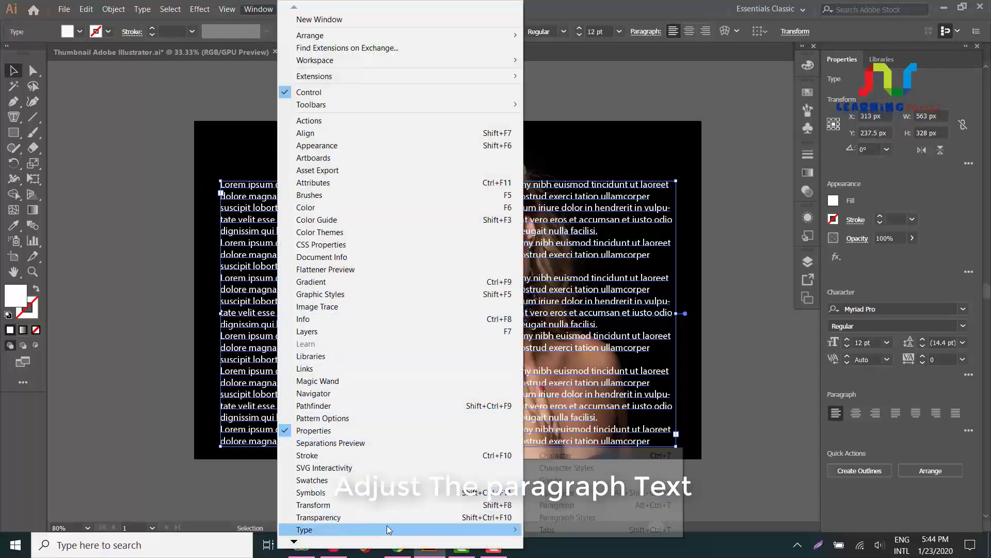
{"action": "mouse_move", "coordinate": [305, 529]}
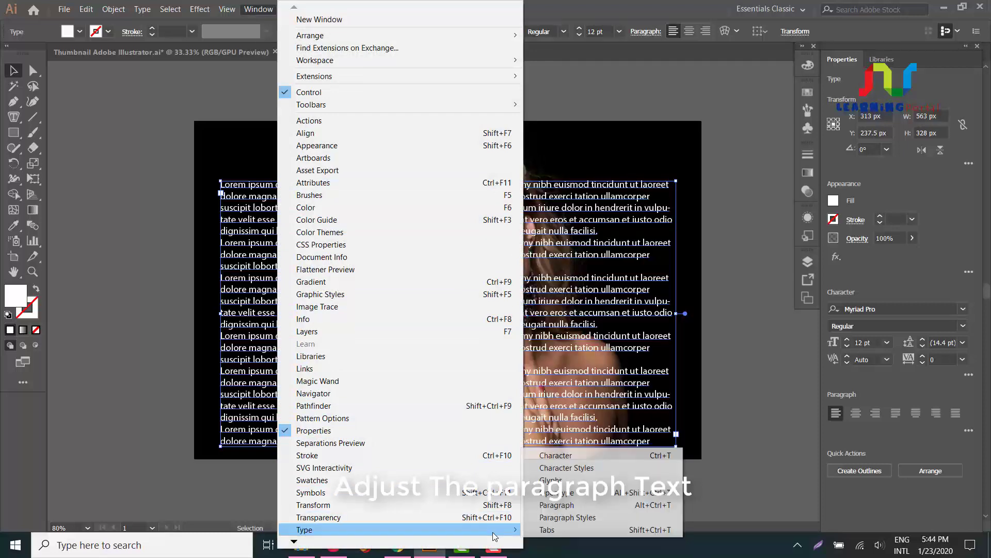
{"action": "left_click", "coordinate": [556, 505]}
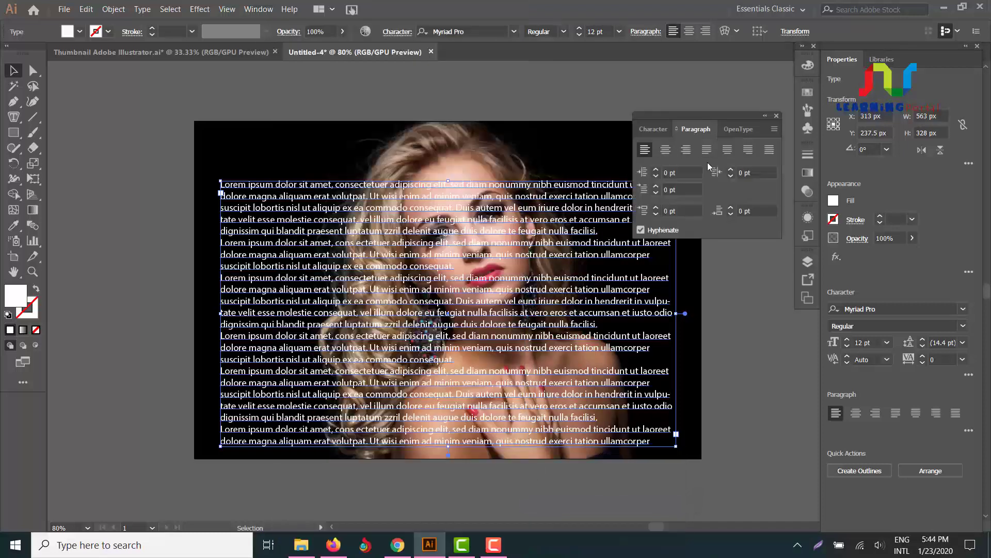
{"action": "left_click", "coordinate": [641, 230]}
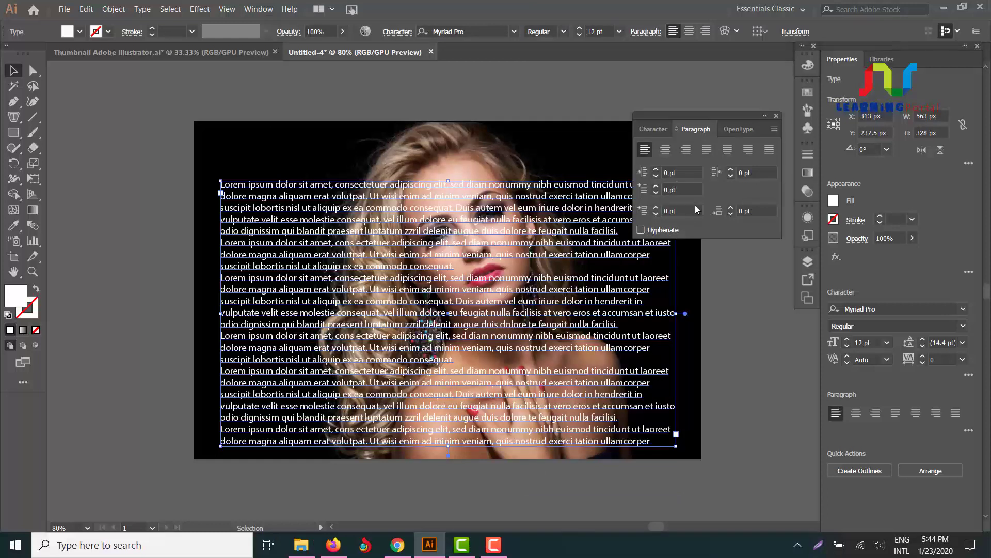
{"action": "left_click", "coordinate": [766, 116]}
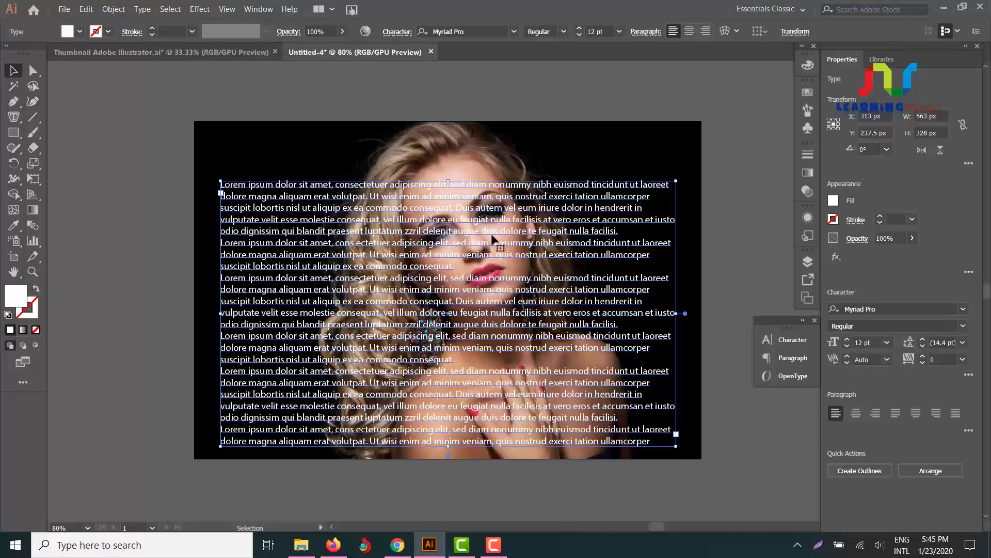
{"action": "left_click_drag", "start_coordinate": [495, 242], "coordinate": [185, 273]}
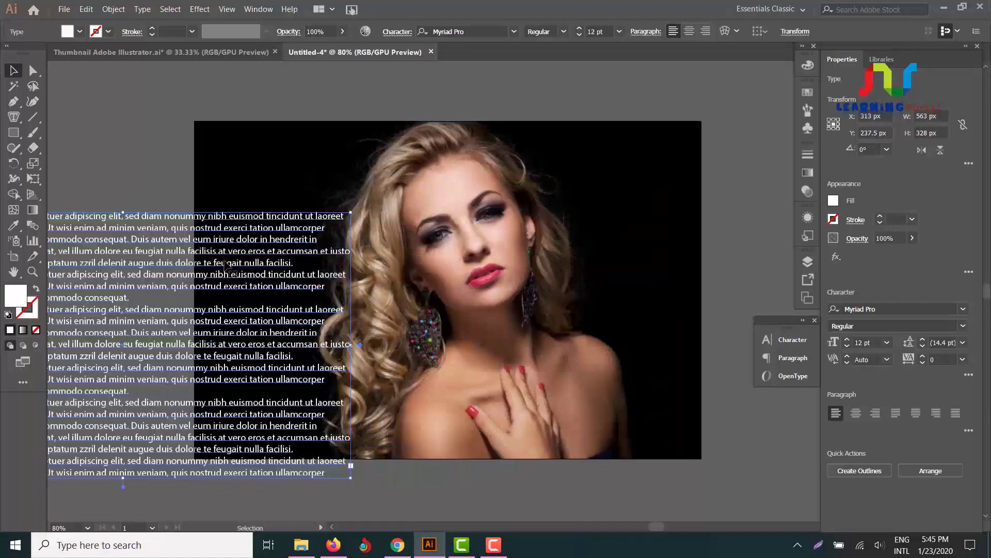
{"action": "left_click_drag", "start_coordinate": [264, 264], "coordinate": [223, 243]}
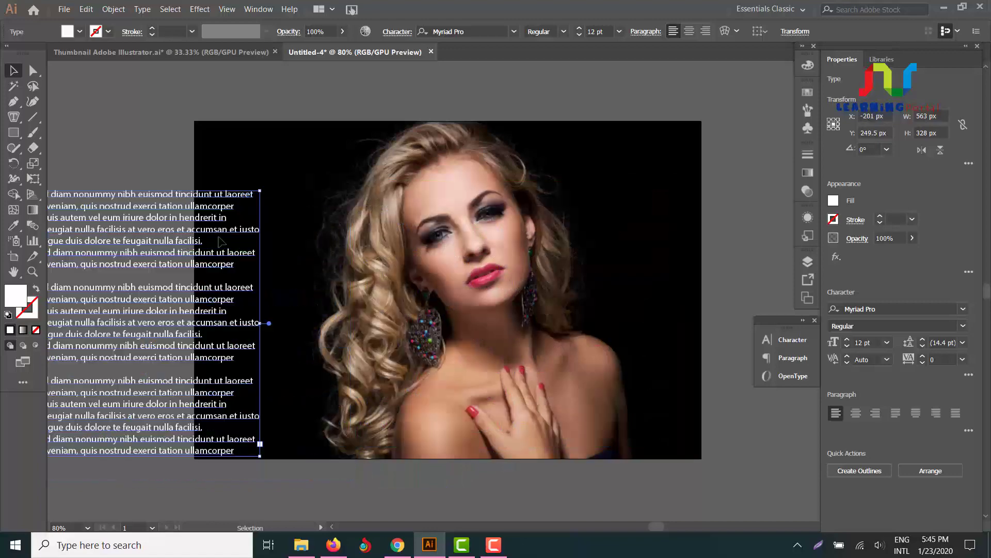
Step: Start a Pen path at the top of the hair and trace down its left edge
{"action": "left_click", "coordinate": [14, 101]}
{"action": "left_click", "coordinate": [413, 124]}
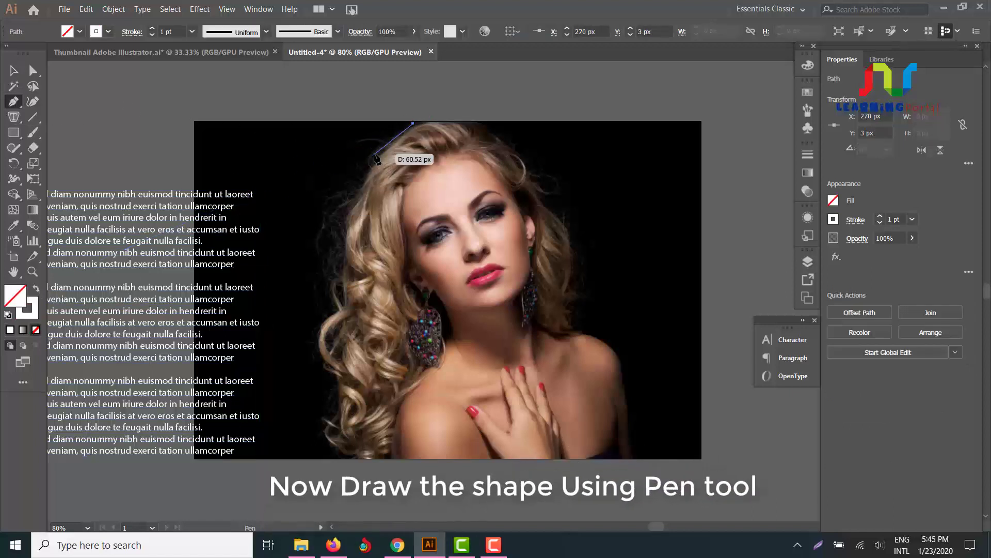
{"action": "left_click_drag", "start_coordinate": [374, 147], "coordinate": [357, 182]}
{"action": "left_click", "coordinate": [356, 192]}
{"action": "left_click", "coordinate": [339, 232]}
{"action": "left_click", "coordinate": [340, 260]}
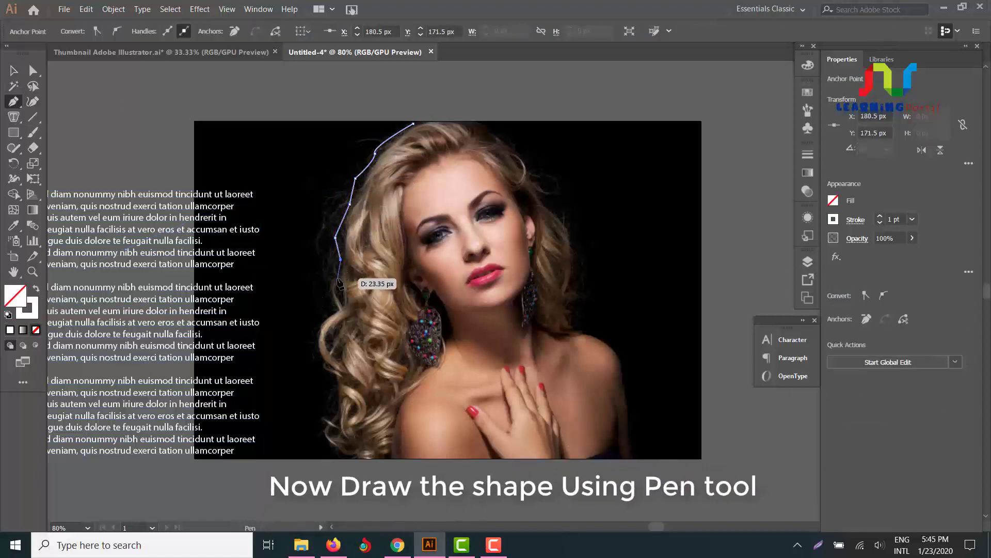
{"action": "left_click_drag", "start_coordinate": [336, 278], "coordinate": [330, 296]}
{"action": "left_click", "coordinate": [333, 308]}
{"action": "left_click", "coordinate": [322, 327]}
{"action": "left_click", "coordinate": [319, 362]}
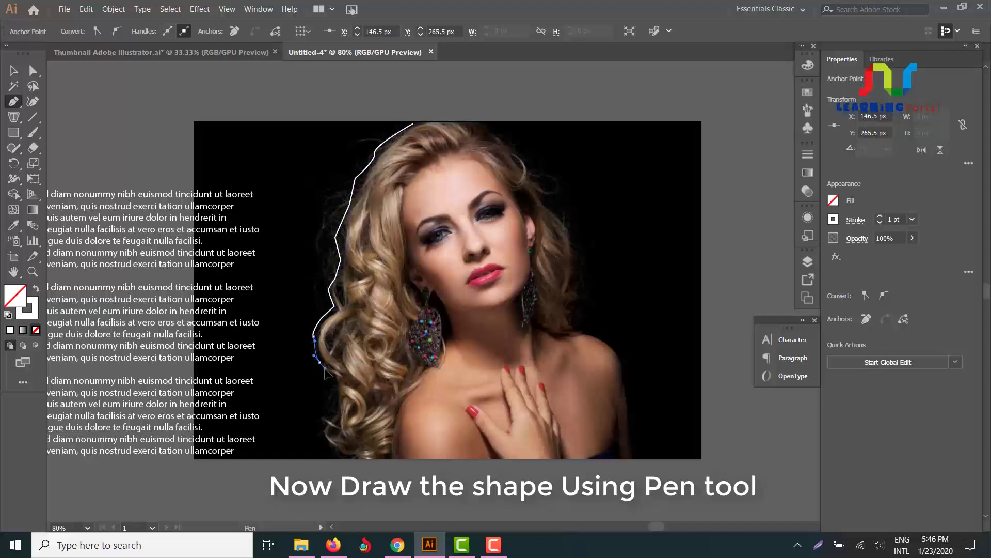
Step: Continue the path along the photo's bottom edge and up around the right shoulder
{"action": "left_click_drag", "start_coordinate": [336, 381], "coordinate": [341, 400]}
{"action": "left_click", "coordinate": [338, 409]}
{"action": "left_click", "coordinate": [321, 425]}
{"action": "left_click", "coordinate": [327, 445]}
{"action": "left_click", "coordinate": [340, 456]}
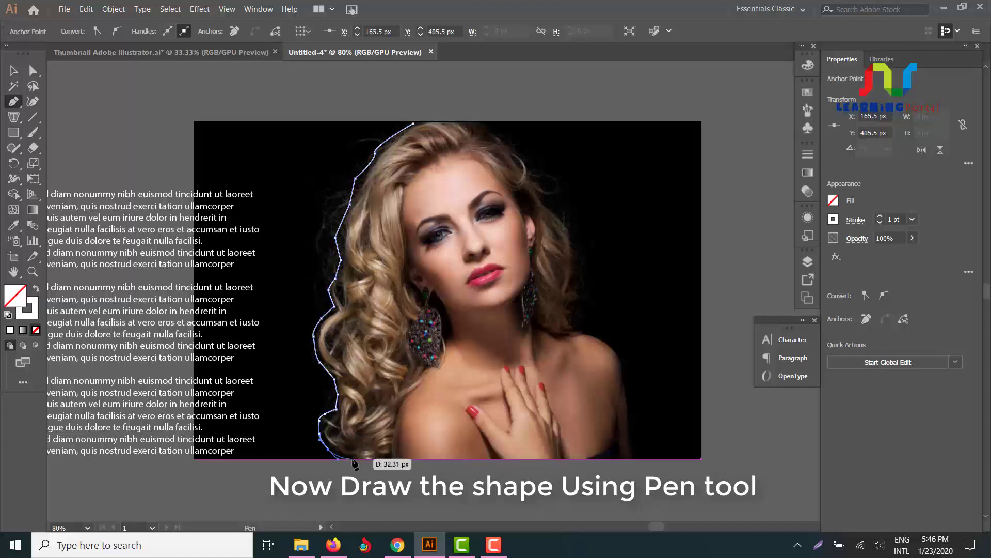
{"action": "left_click", "coordinate": [633, 458]}
{"action": "left_click", "coordinate": [632, 364]}
{"action": "left_click_drag", "start_coordinate": [620, 345], "coordinate": [600, 333]}
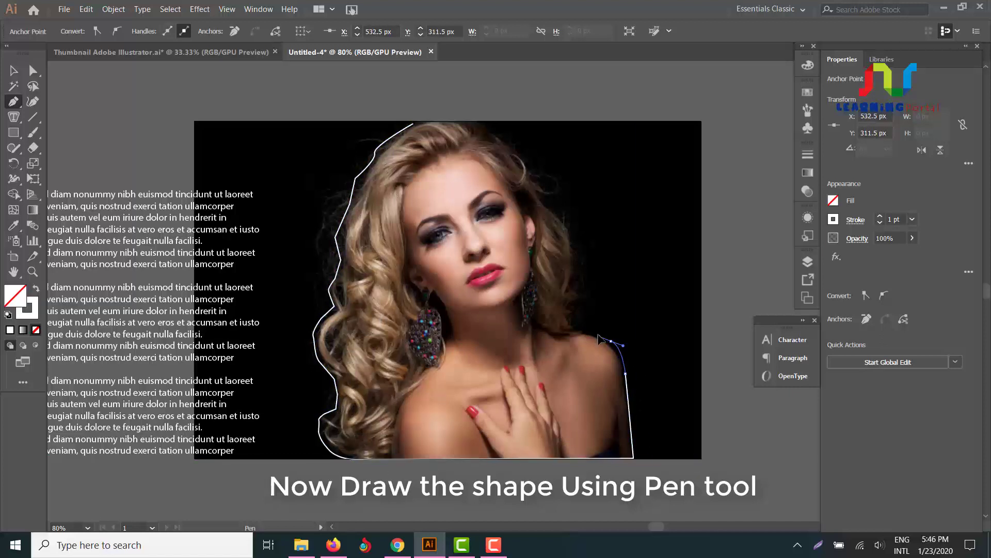
{"action": "left_click", "coordinate": [577, 329]}
Step: Trace up the right hair edge and over the head, closing the path at its start
{"action": "left_click", "coordinate": [576, 305]}
{"action": "left_click", "coordinate": [575, 282]}
{"action": "left_click", "coordinate": [576, 263]}
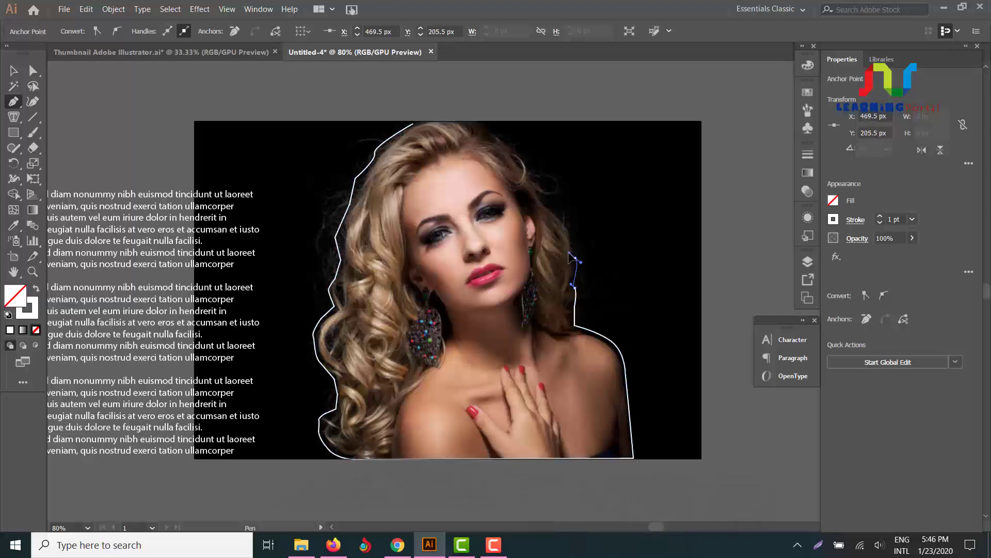
{"action": "left_click", "coordinate": [571, 233]}
{"action": "left_click", "coordinate": [546, 198]}
{"action": "left_click", "coordinate": [534, 178]}
{"action": "left_click", "coordinate": [512, 152]}
{"action": "left_click", "coordinate": [493, 140]}
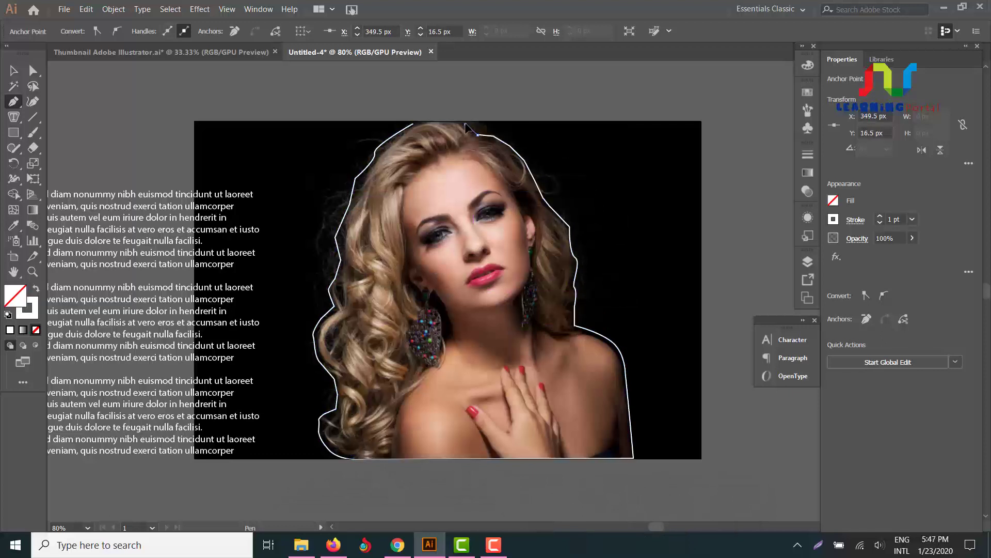
{"action": "left_click", "coordinate": [452, 123]}
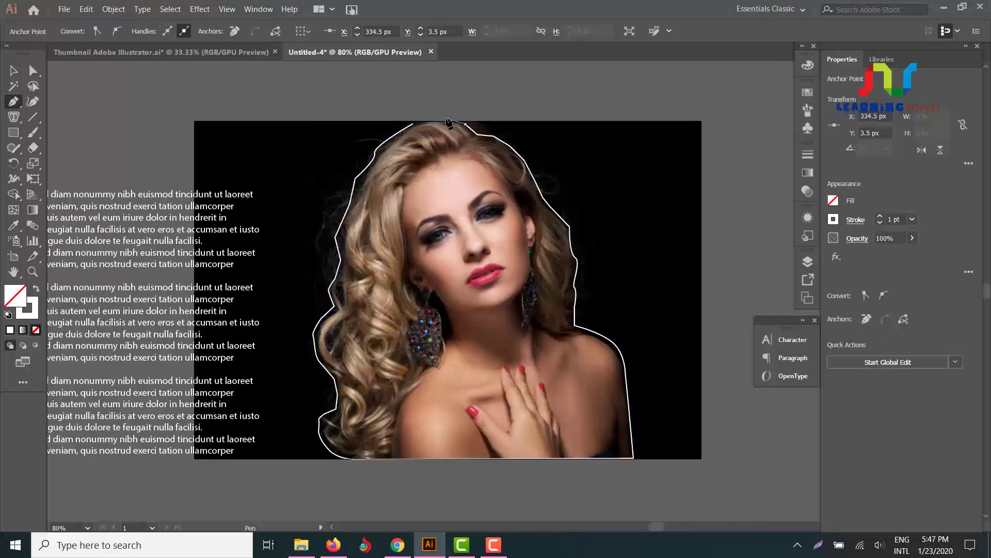
{"action": "left_click", "coordinate": [415, 124]}
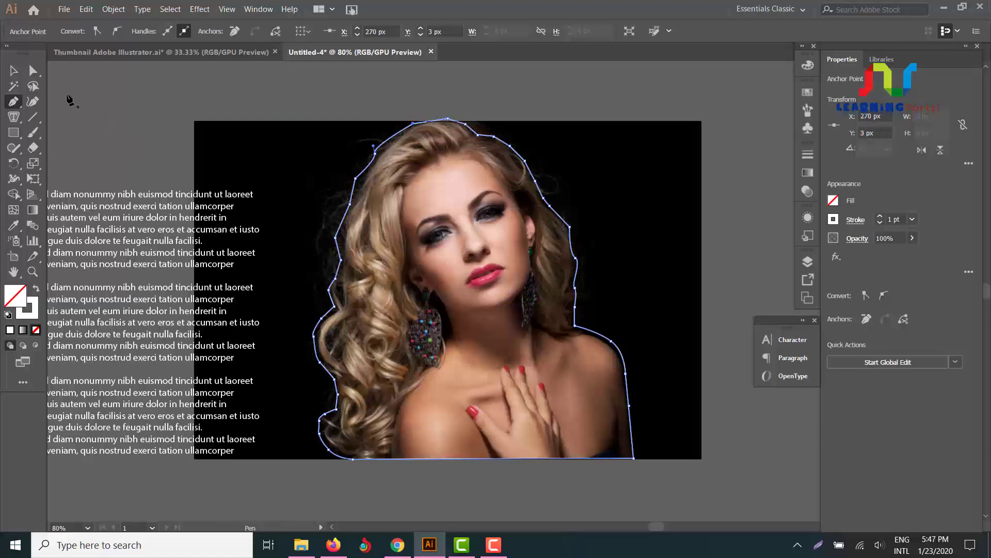
{"action": "key", "text": "v"}
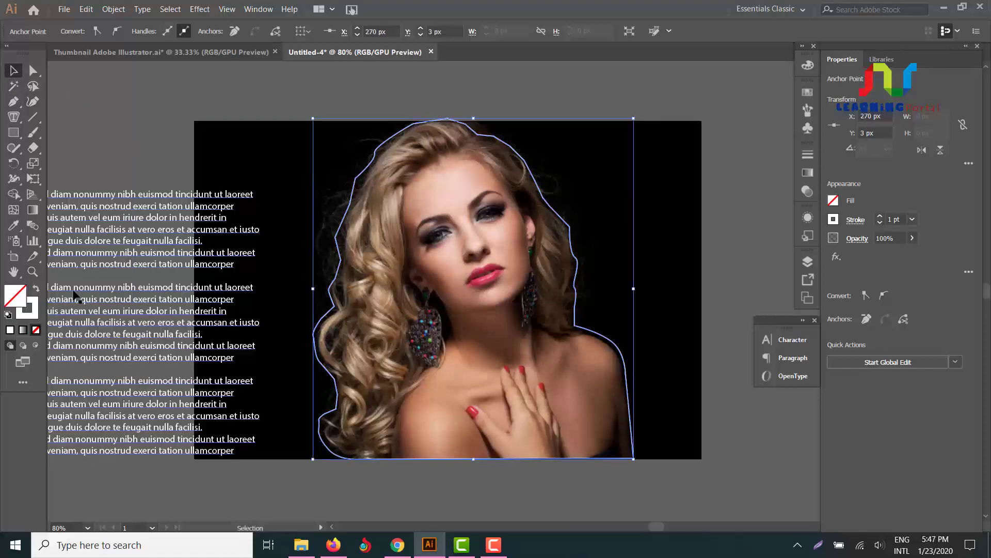
Step: Drag the lorem ipsum block over the woman, then select both the traced outline and the text
{"action": "left_click_drag", "start_coordinate": [125, 255], "coordinate": [548, 255]}
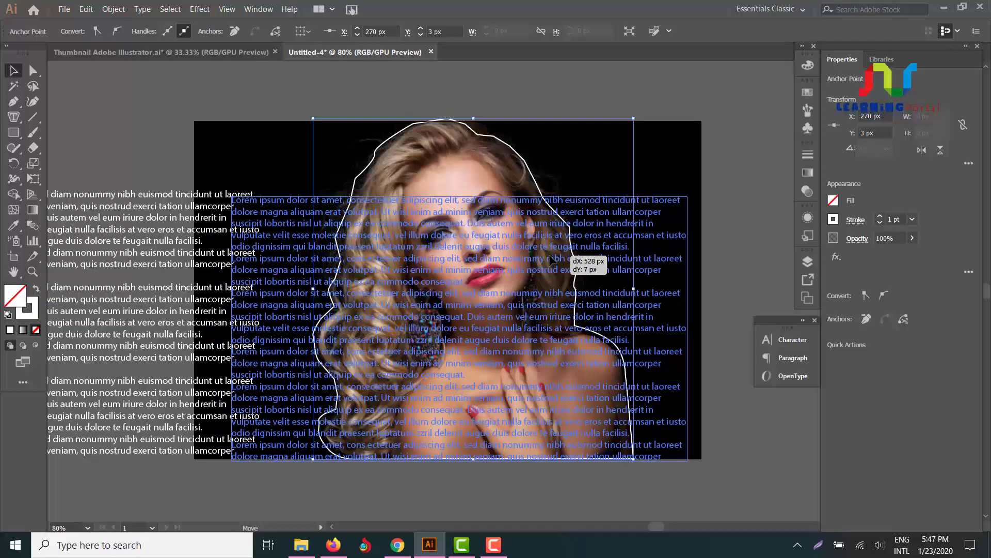
{"action": "left_click_drag", "start_coordinate": [548, 256], "coordinate": [512, 218]}
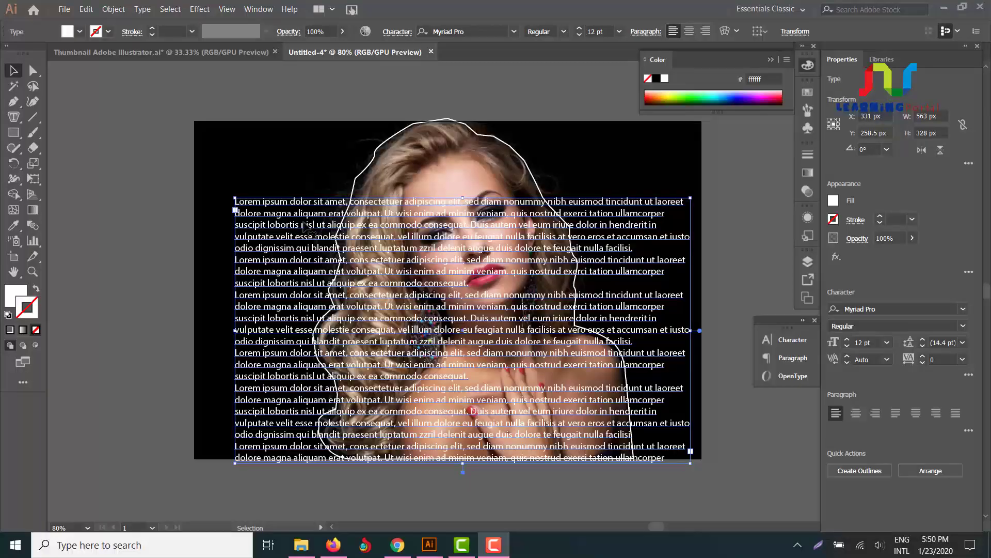
{"action": "left_click", "coordinate": [382, 152]}
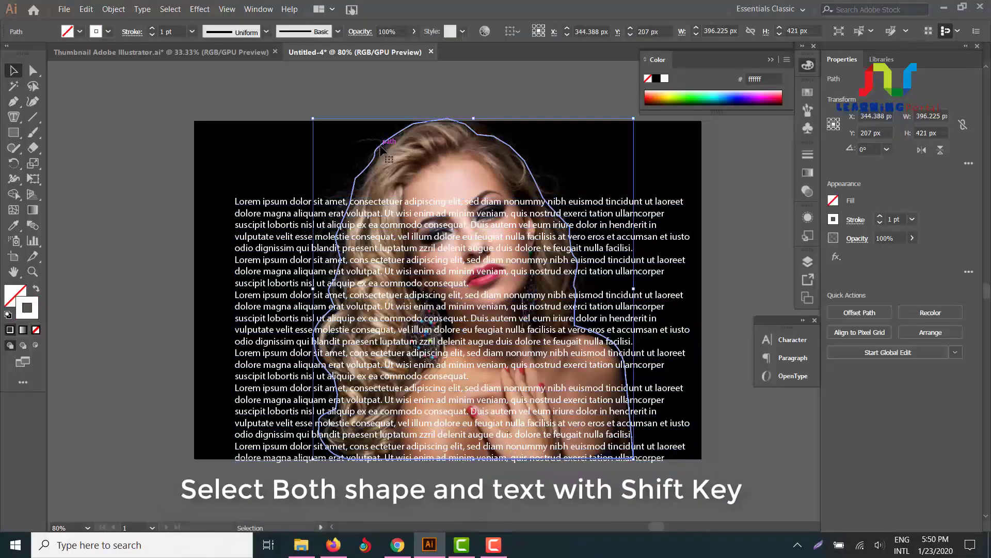
{"action": "left_click", "coordinate": [279, 214], "text": "shift"}
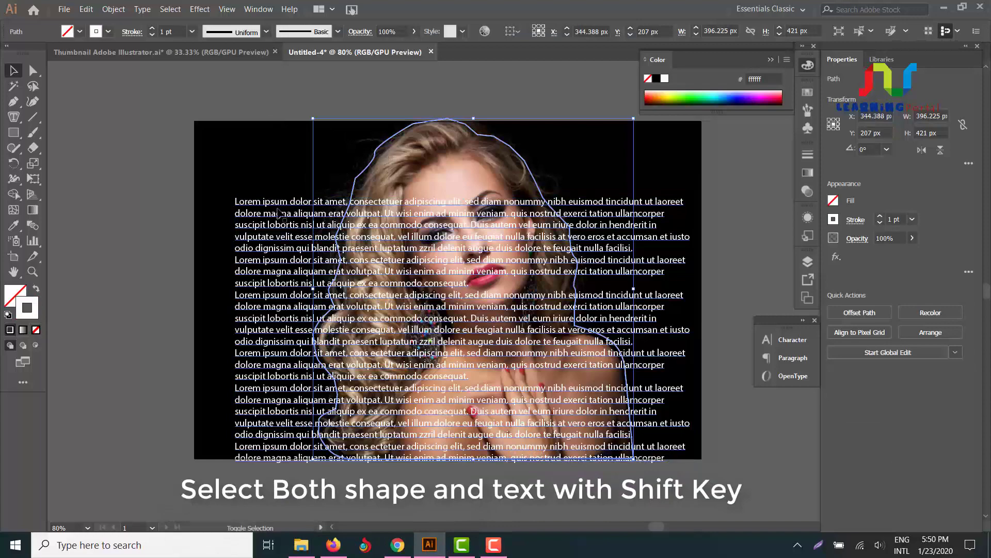
Step: Set the Text Wrap Options offset to 15 pt
{"action": "left_click", "coordinate": [279, 214], "text": "shift"}
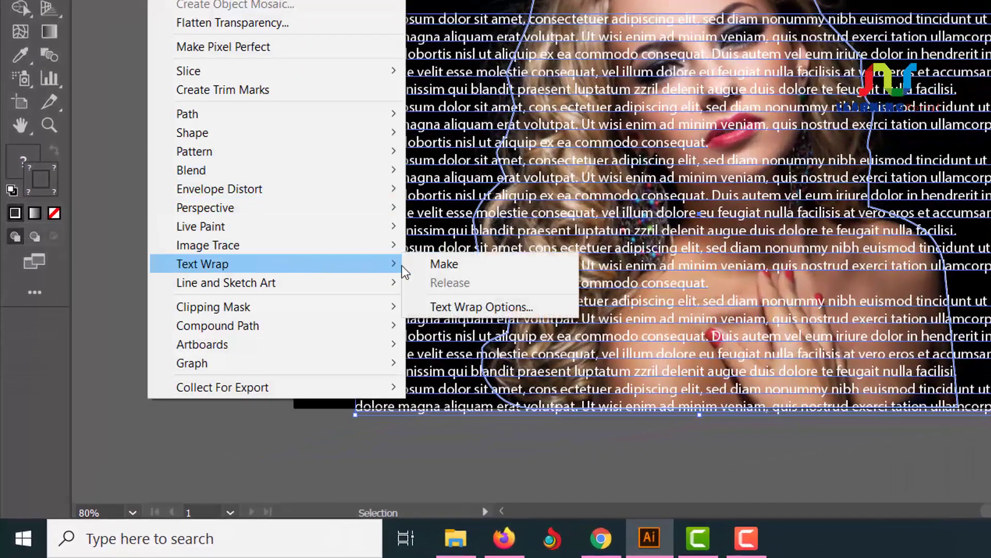
{"action": "left_click", "coordinate": [480, 307]}
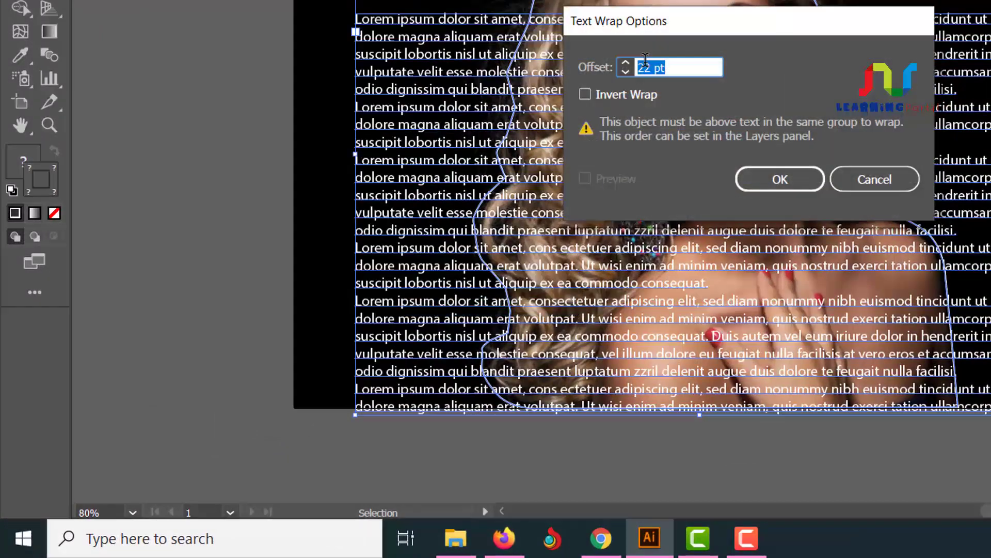
{"action": "left_click", "coordinate": [652, 68]}
{"action": "double_click", "coordinate": [652, 67]}
{"action": "left_click", "coordinate": [780, 179]}
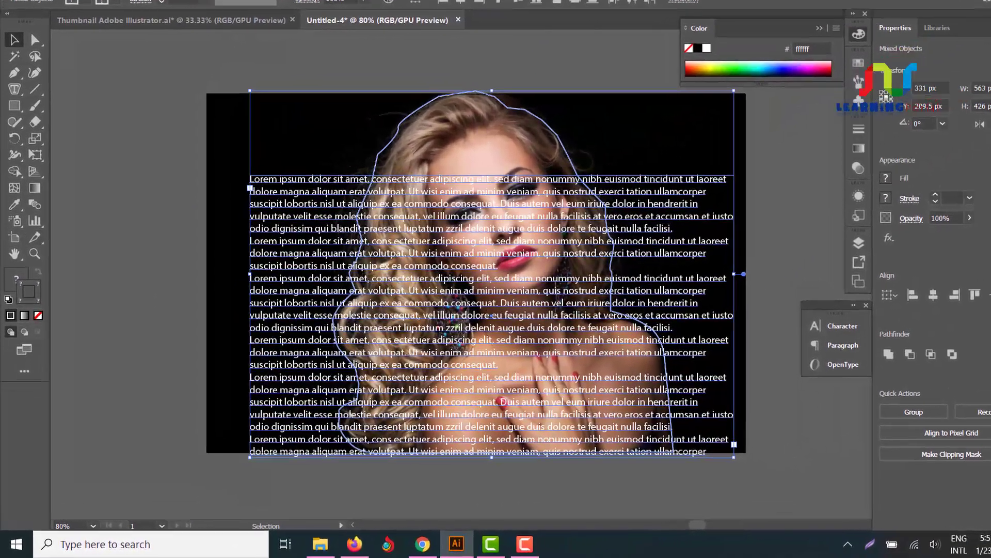
Step: Apply Object > Text Wrap > Make and confirm the notice
{"action": "left_click", "coordinate": [114, 8]}
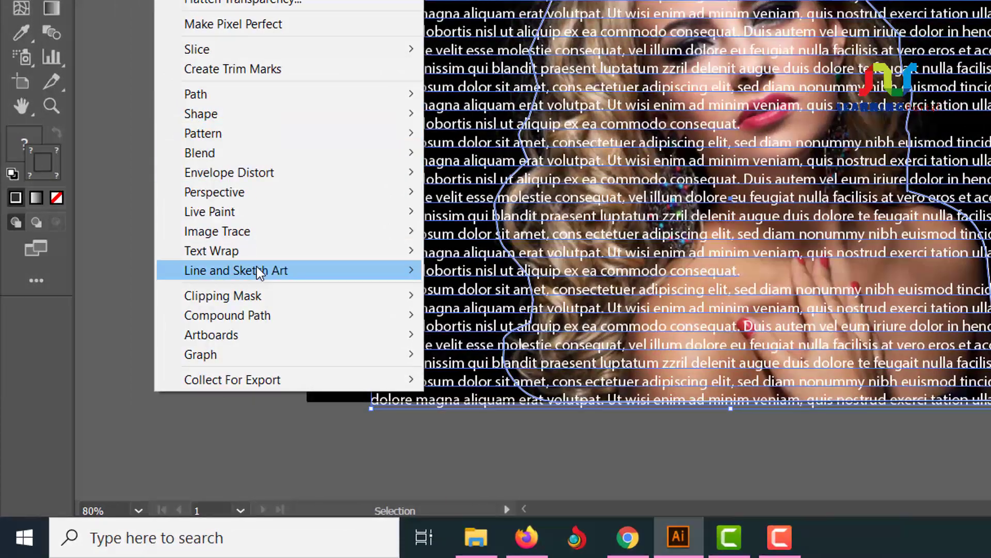
{"action": "mouse_move", "coordinate": [208, 255]}
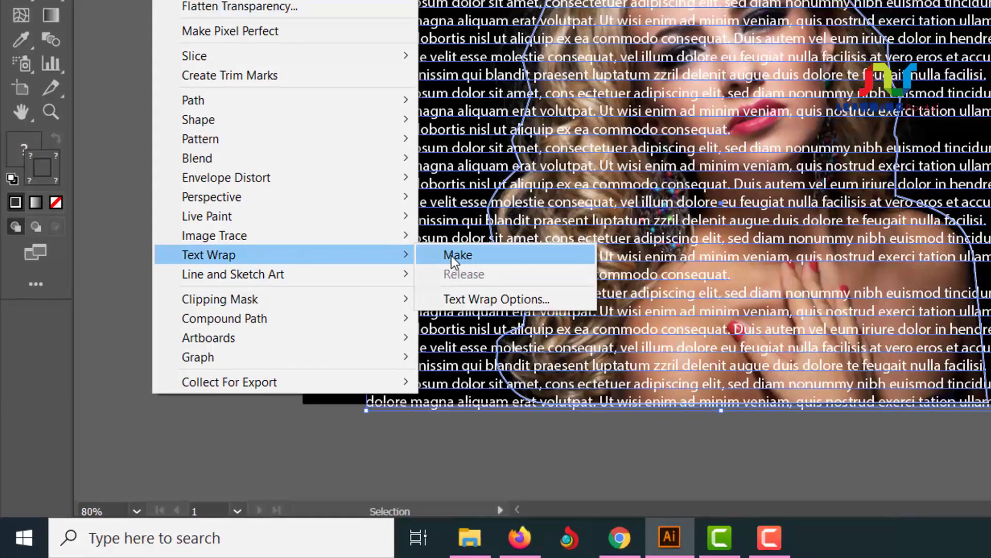
{"action": "left_click", "coordinate": [452, 256]}
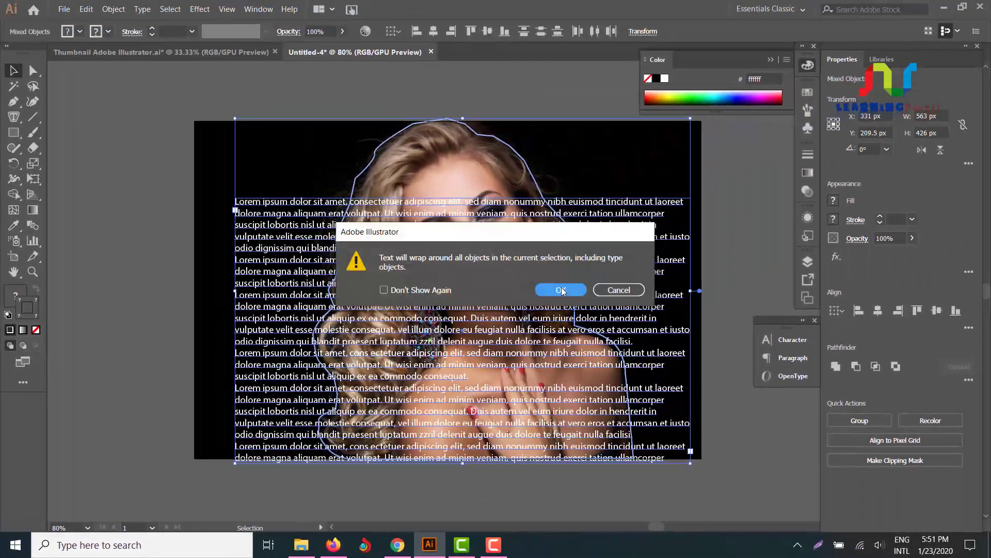
{"action": "left_click", "coordinate": [560, 290]}
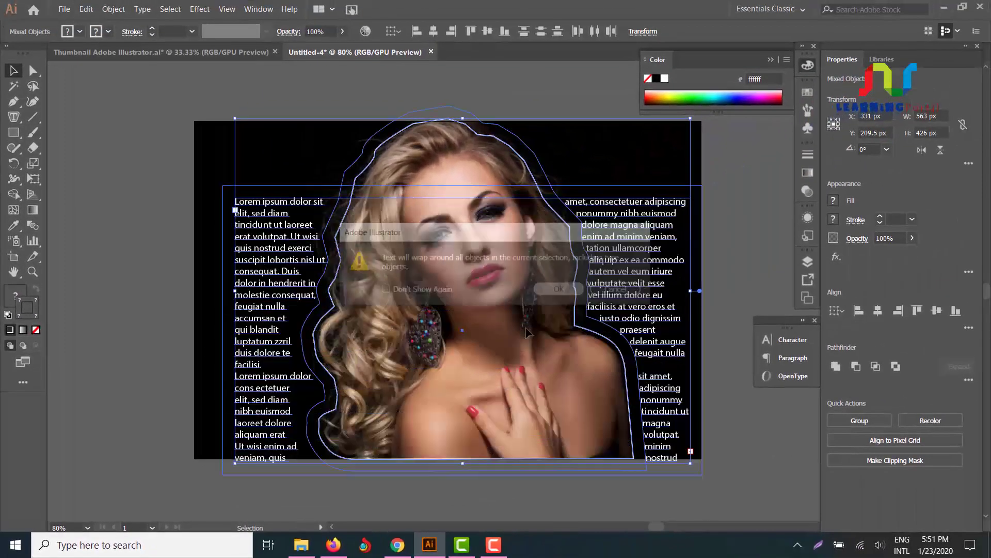
Step: Set the traced outline's stroke to None, then deselect
{"action": "left_click", "coordinate": [100, 255]}
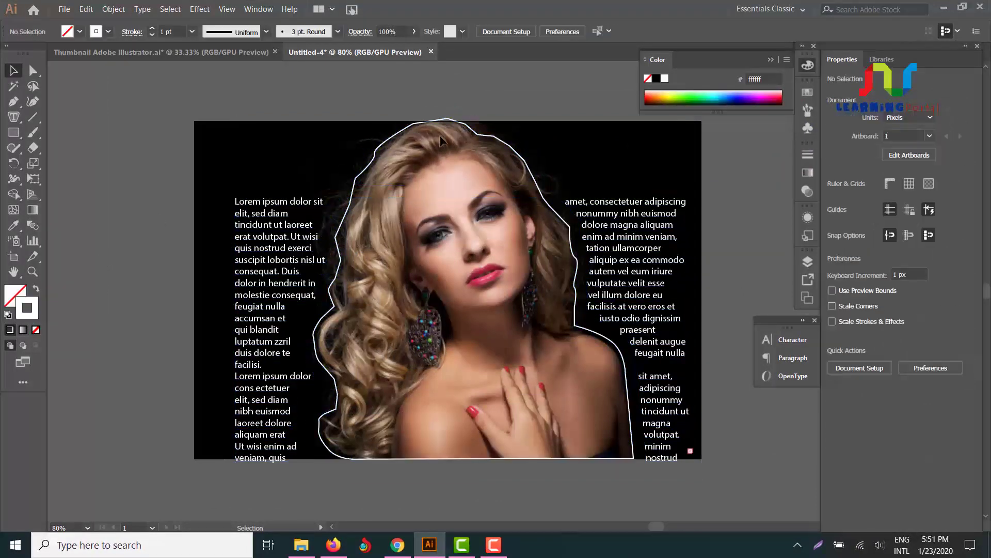
{"action": "left_click", "coordinate": [403, 145]}
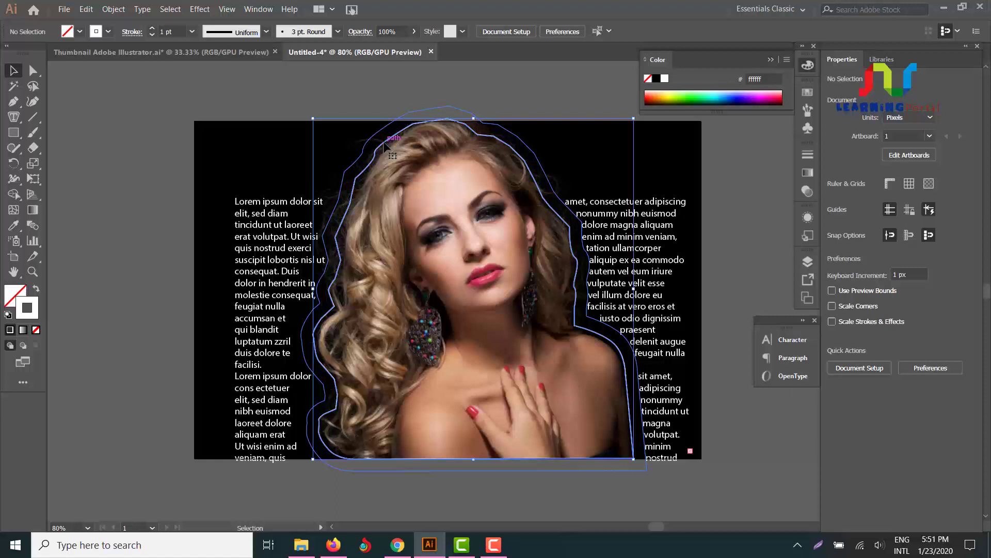
{"action": "left_click", "coordinate": [37, 330]}
{"action": "left_click", "coordinate": [138, 309]}
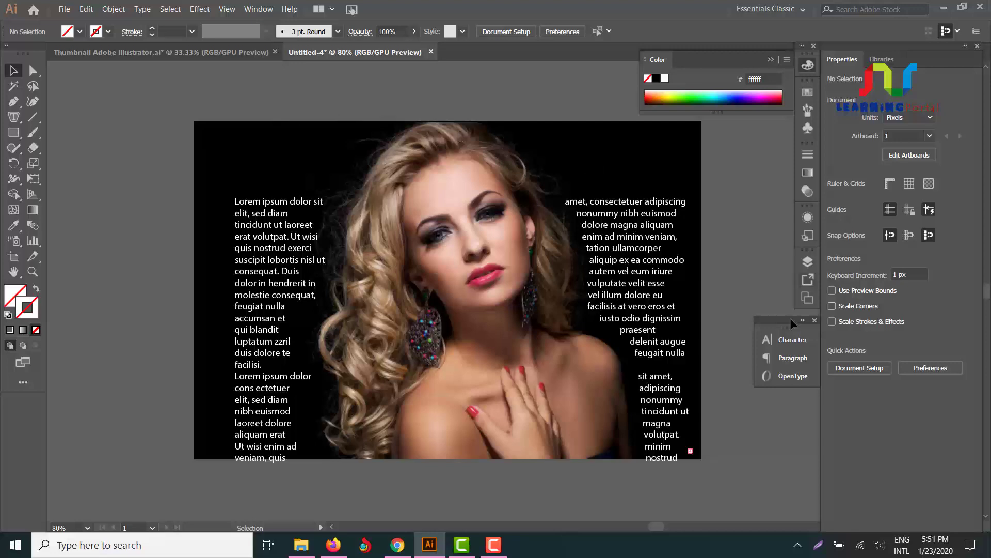
Step: Select the wrapped paragraph and choose 8 pt from the Control bar font size list
{"action": "left_click", "coordinate": [643, 247]}
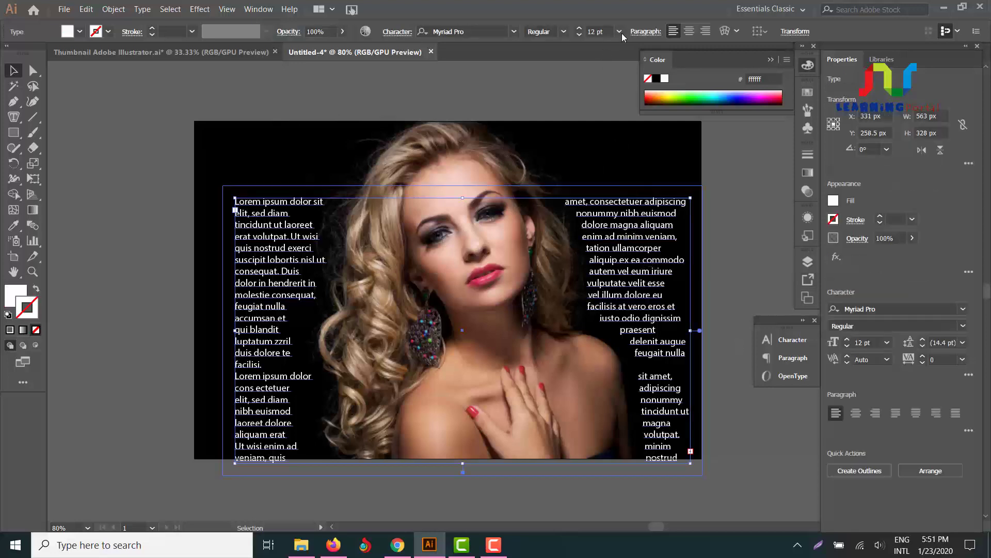
{"action": "left_click", "coordinate": [617, 33]}
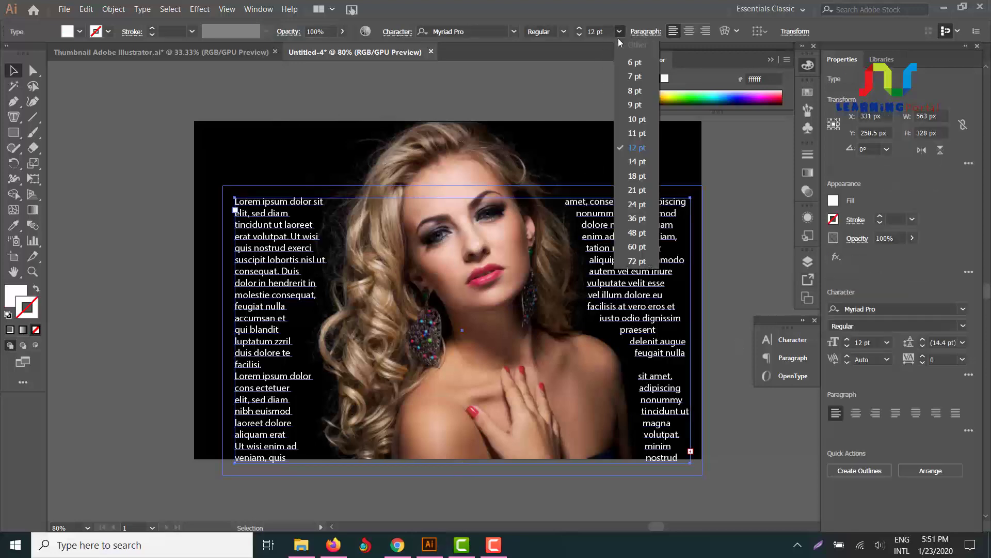
{"action": "left_click", "coordinate": [637, 91]}
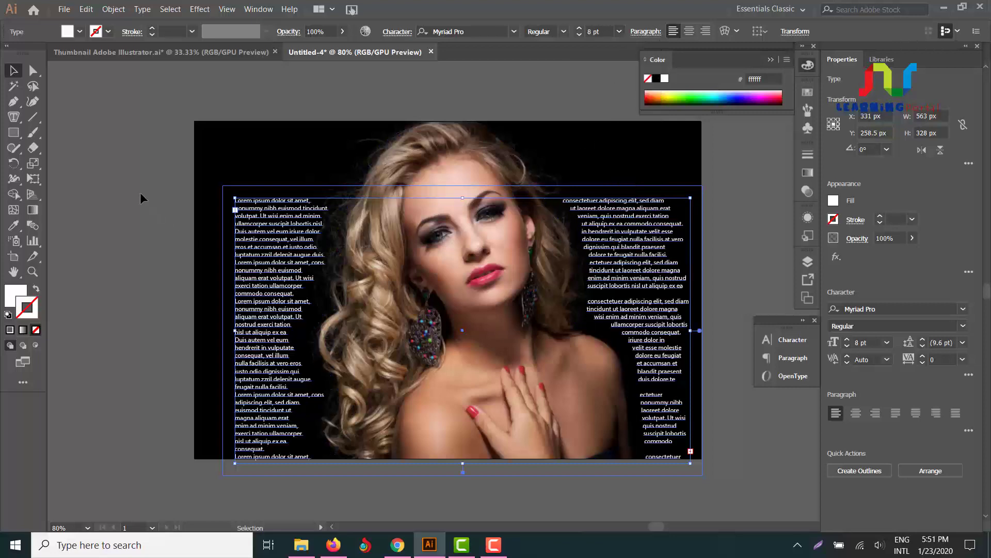